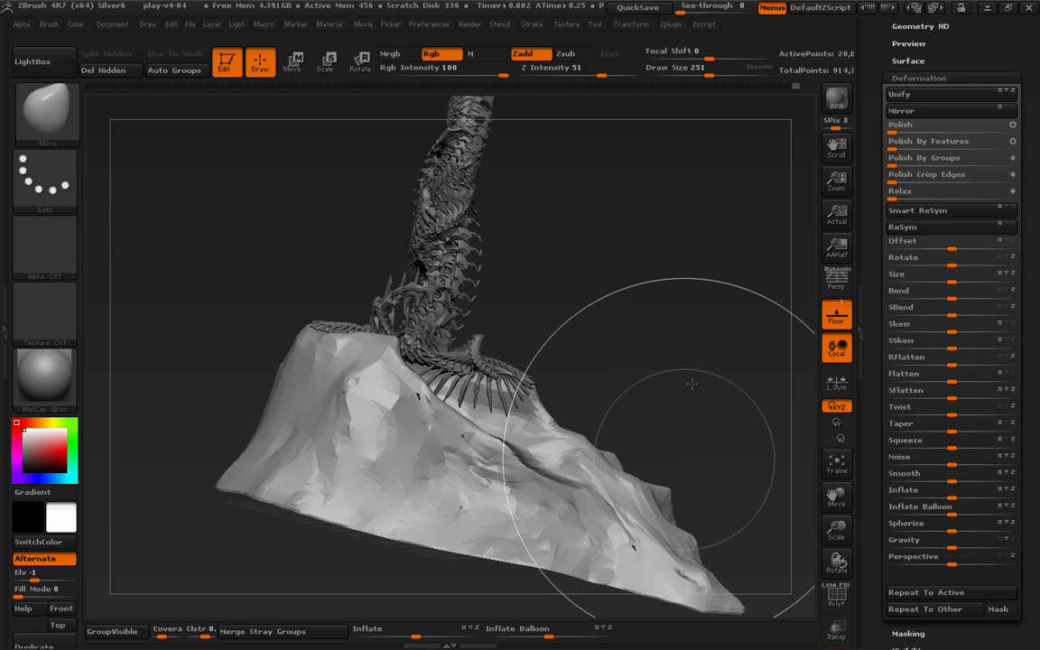
# - Reduce the draw size to 81 and display the rock's polygroups with the wireframe overlay
pyautogui.press('s')
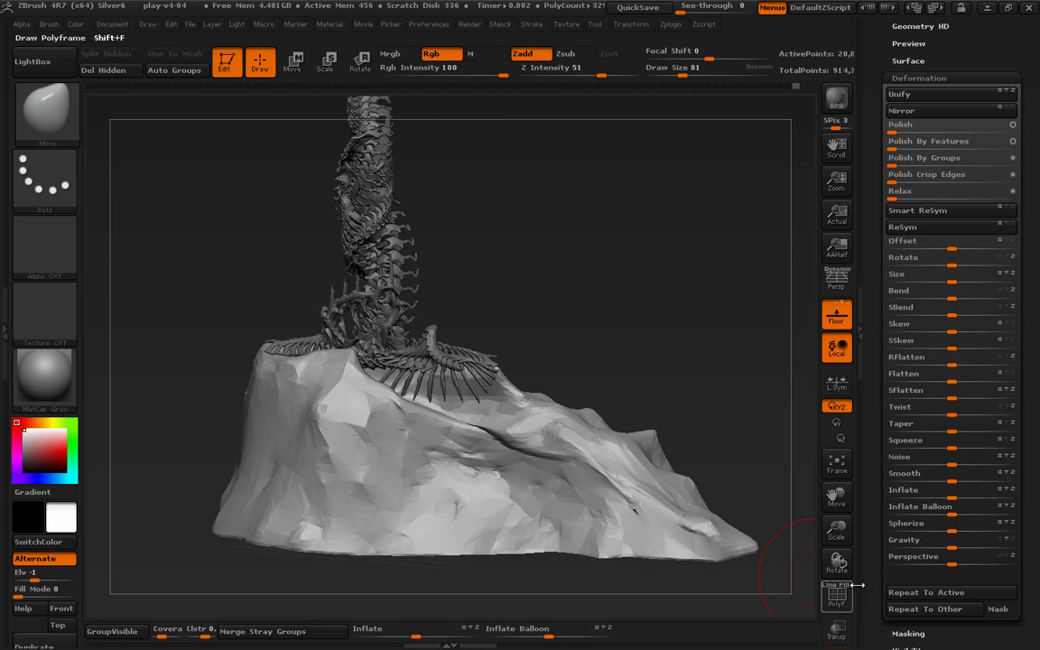
pyautogui.hotkey('shift', 'f')
pyautogui.moveTo(707, 406); pyautogui.dragTo(747, 379)
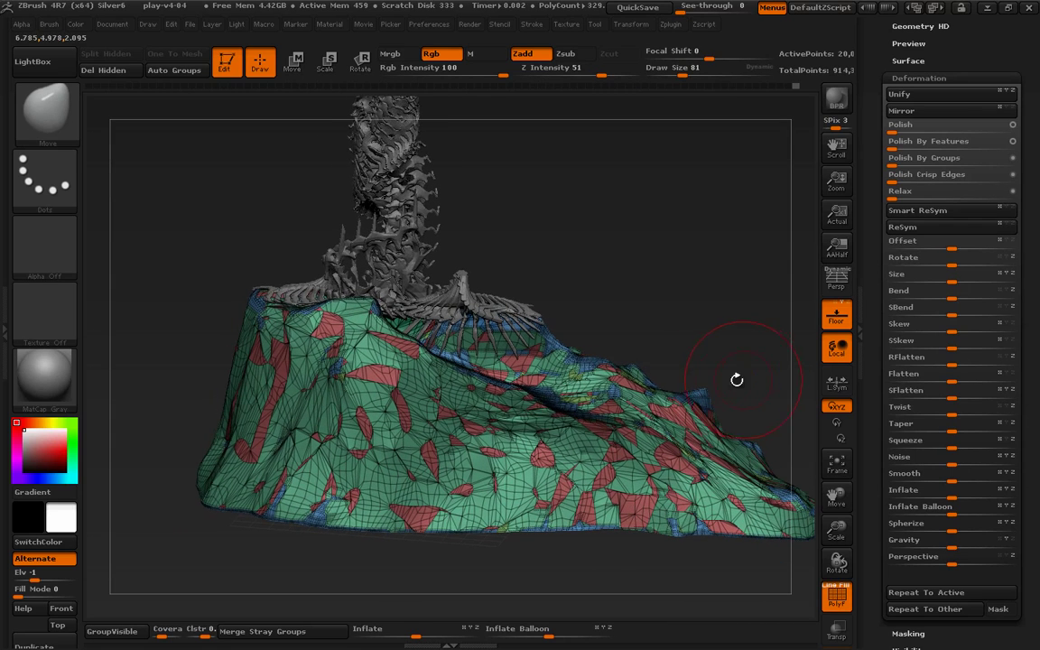
# - Undo the faceted polishing and scattered polygroups on the rock, and hide its wireframe
pyautogui.keyDown('ctrl'); pyautogui.keyDown('shift'); pyautogui.click(727, 487); pyautogui.keyUp('shift'); pyautogui.keyUp('ctrl')
pyautogui.keyDown('ctrl'); pyautogui.keyDown('shift'); pyautogui.click(727, 481); pyautogui.keyUp('shift'); pyautogui.keyUp('ctrl')
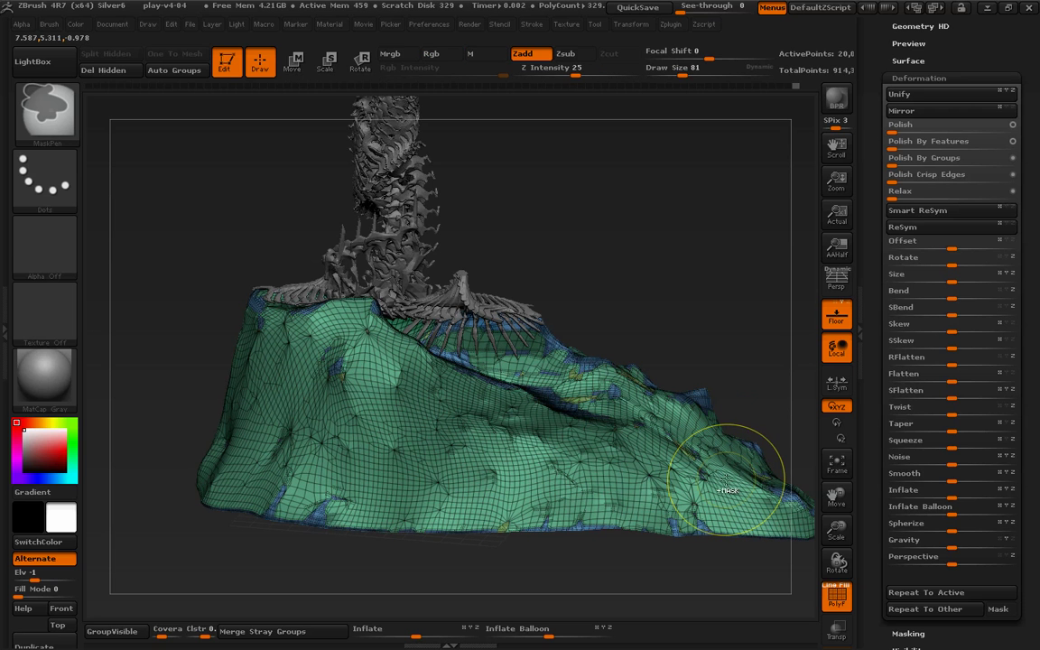
pyautogui.hotkey('shift', 'f')
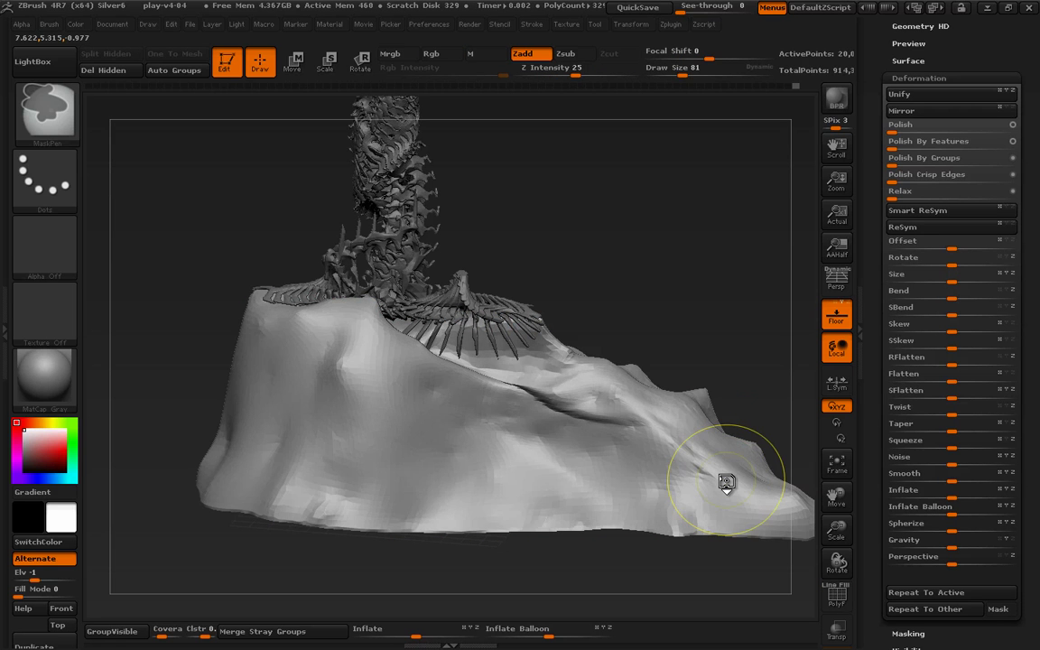
pyautogui.keyDown('ctrl'); pyautogui.keyDown('shift'); pyautogui.click(727, 481); pyautogui.keyUp('shift'); pyautogui.keyUp('ctrl')
pyautogui.keyDown('ctrl'); pyautogui.keyDown('shift'); pyautogui.click(727, 481); pyautogui.keyUp('shift'); pyautogui.keyUp('ctrl')
pyautogui.keyDown('ctrl'); pyautogui.keyDown('shift'); pyautogui.click(726, 481); pyautogui.keyUp('shift'); pyautogui.keyUp('ctrl')
pyautogui.keyDown('ctrl'); pyautogui.keyDown('shift'); pyautogui.click(727, 481); pyautogui.keyUp('shift'); pyautogui.keyUp('ctrl')
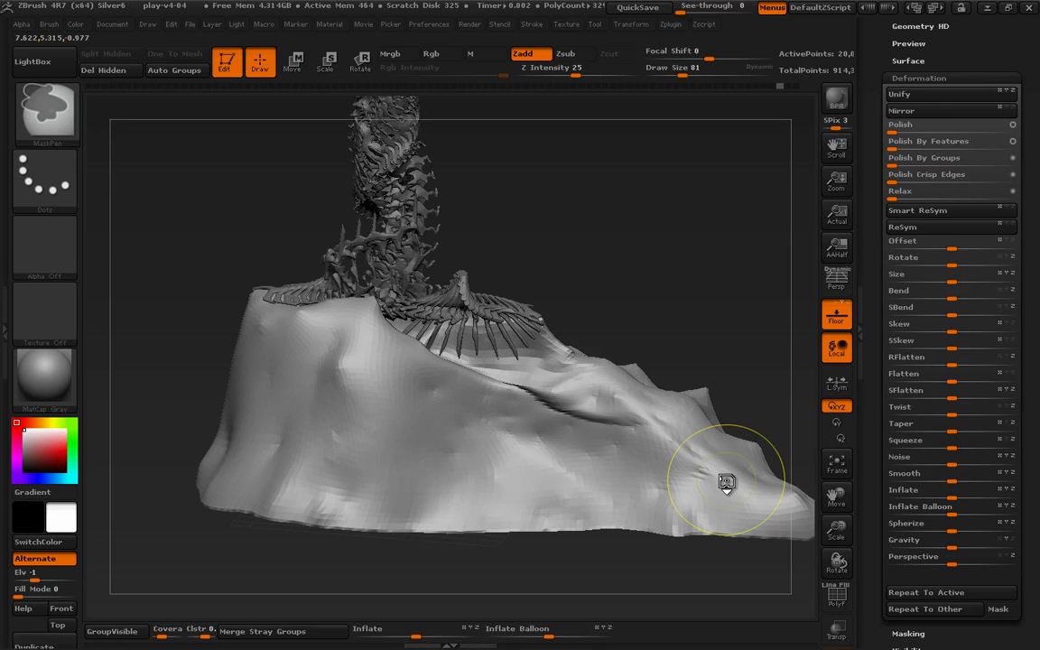
pyautogui.moveTo(738, 369)
pyautogui.mouseDown()
pyautogui.moveTo(757, 339)
pyautogui.moveTo(703, 365)
pyautogui.moveTo(734, 346)
pyautogui.moveTo(746, 387)
pyautogui.moveTo(672, 371)
pyautogui.moveTo(667, 418)
pyautogui.moveTo(457, 423)
pyautogui.mouseUp()
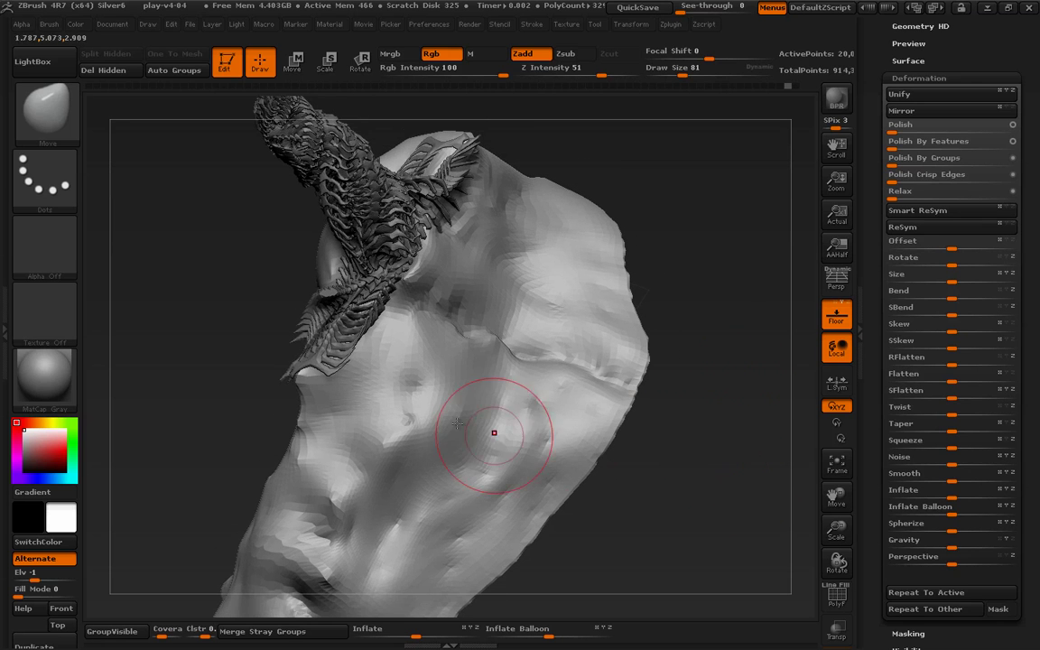
# - Clone the rock as a separate tool and switch to the single-mesh clone
pyautogui.click(48, 25)
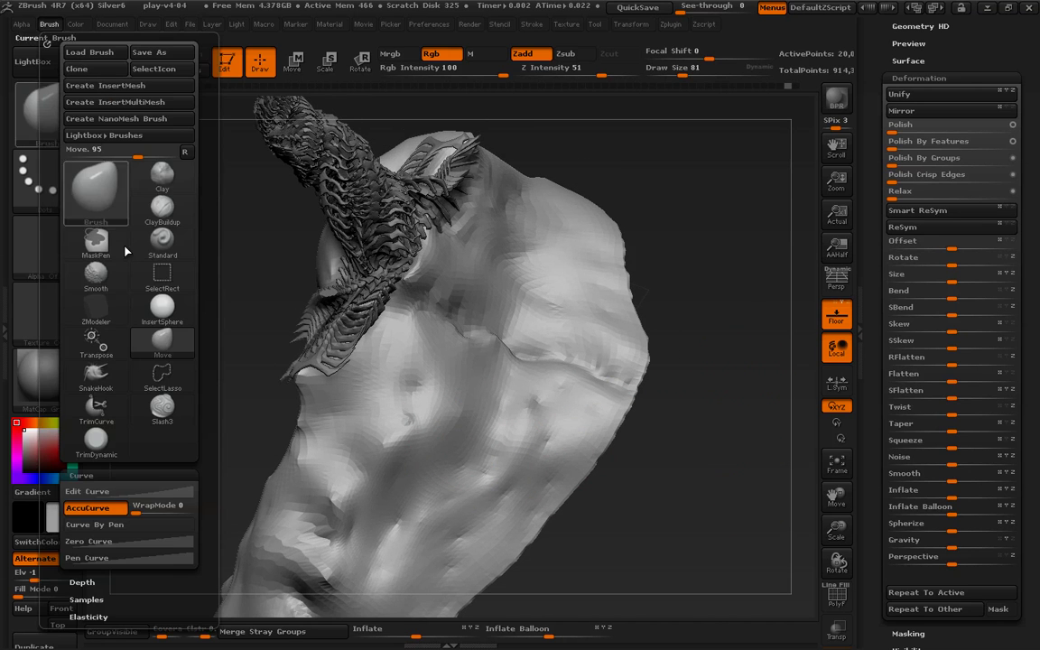
pyautogui.scroll(3, 966, 187)
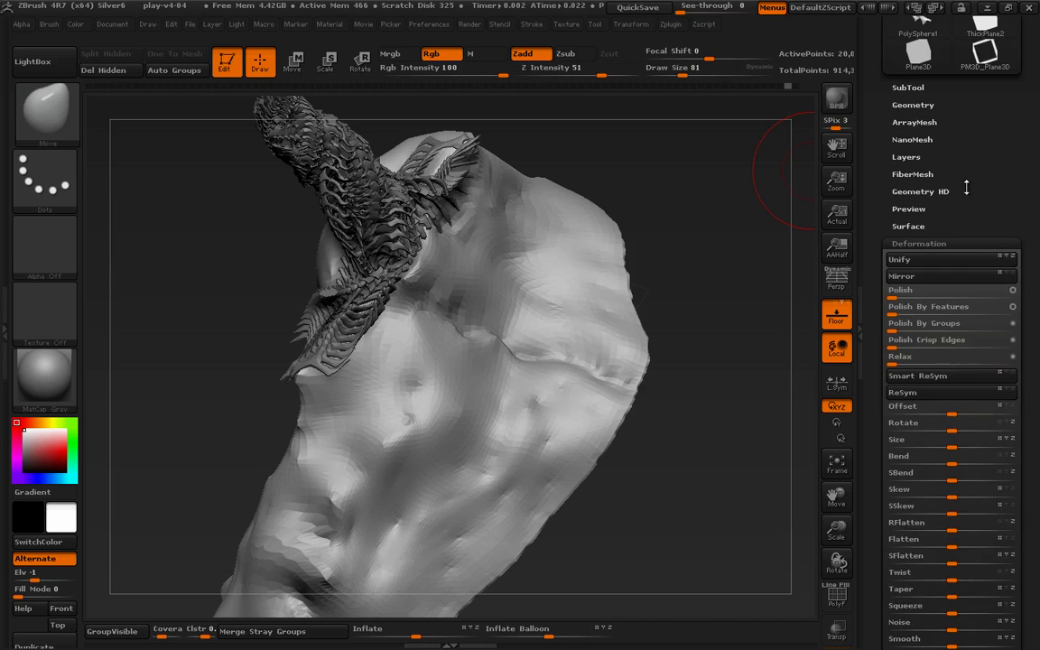
pyautogui.scroll(4, 904, 97)
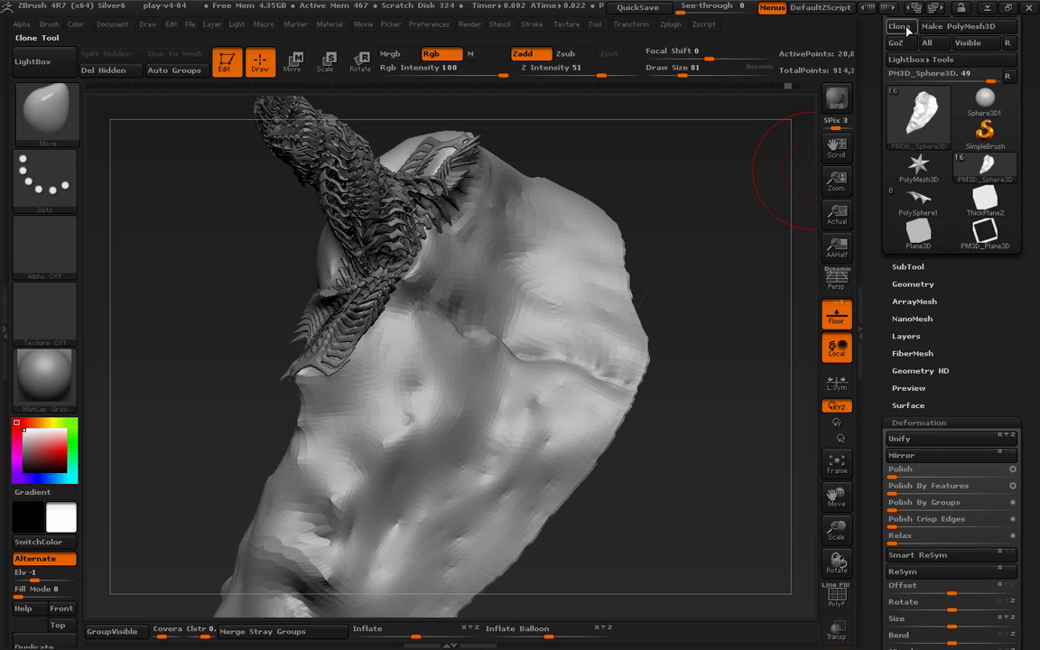
pyautogui.click(987, 170)
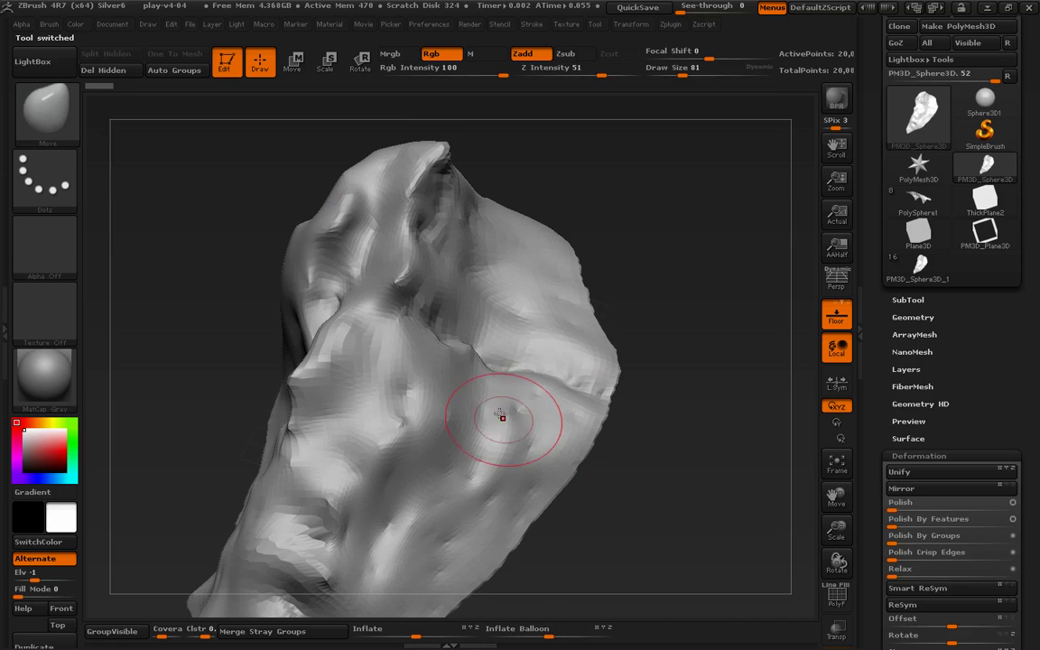
# - Reshape the rock's ridges and crevices with the Move brush, using draw sizes 123 and 95
pyautogui.moveTo(473, 343); pyautogui.dragTo(469, 334)
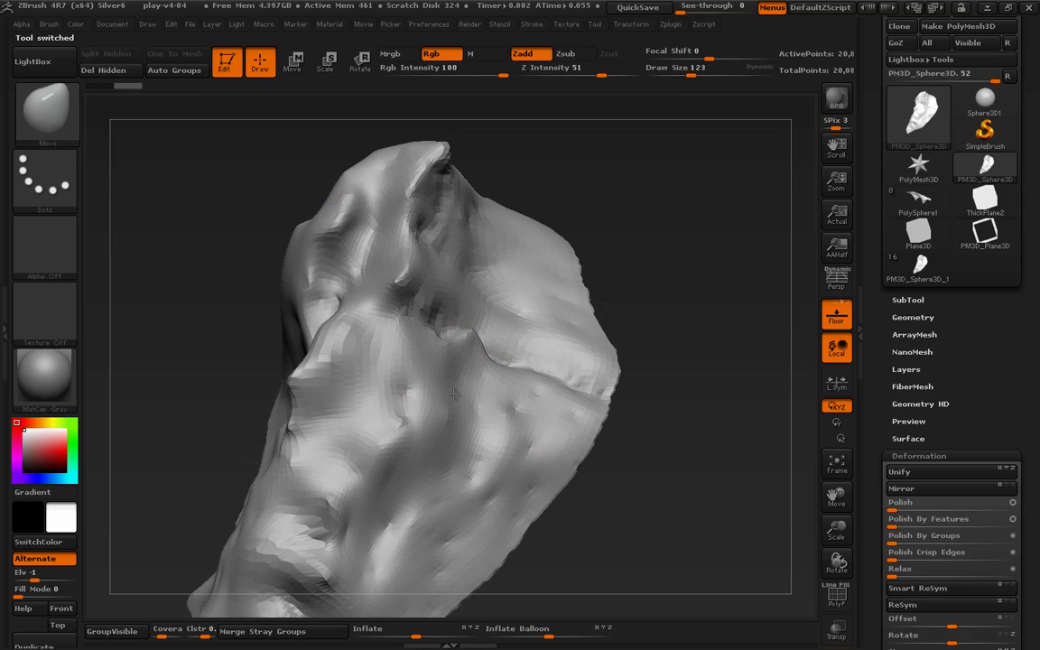
pyautogui.press('[')
pyautogui.moveTo(452, 374); pyautogui.dragTo(455, 383)
pyautogui.moveTo(677, 333); pyautogui.dragTo(643, 312)
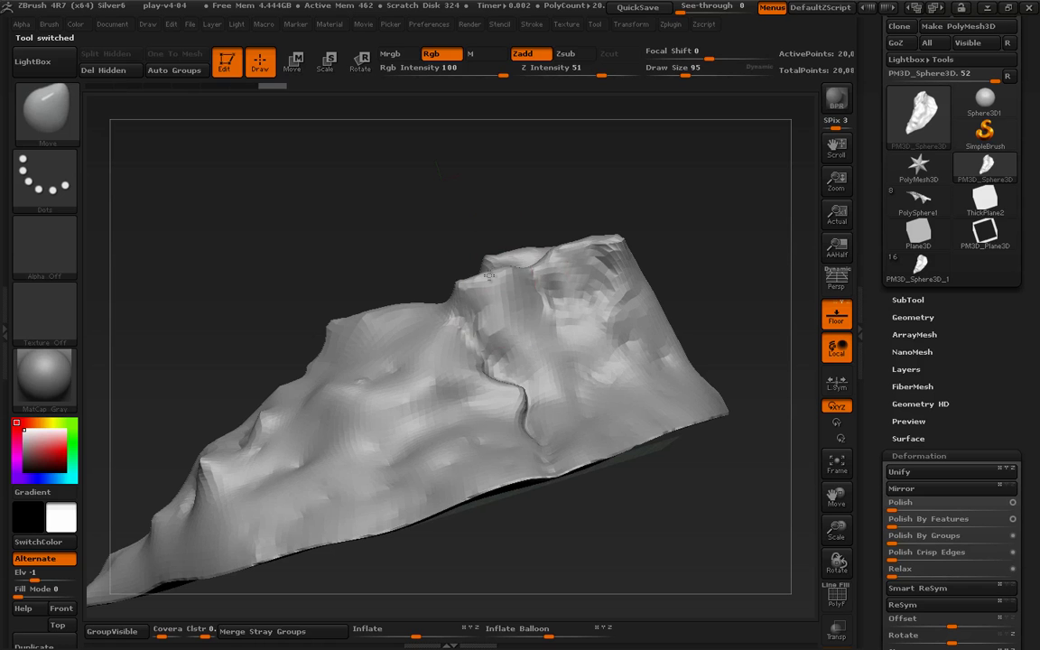
pyautogui.moveTo(494, 314)
pyautogui.mouseDown()
pyautogui.moveTo(359, 321)
pyautogui.moveTo(371, 365)
pyautogui.moveTo(342, 373)
pyautogui.moveTo(337, 436)
pyautogui.moveTo(271, 433)
pyautogui.moveTo(371, 430)
pyautogui.moveTo(394, 471)
pyautogui.mouseUp()
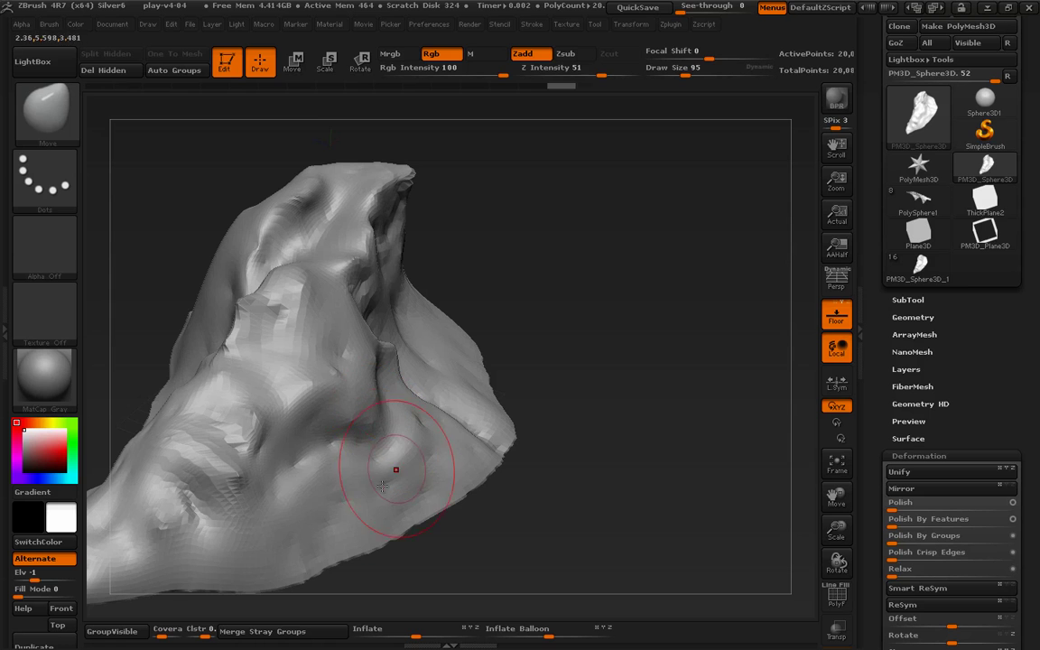
pyautogui.moveTo(528, 544)
pyautogui.mouseDown()
pyautogui.moveTo(365, 491)
pyautogui.moveTo(349, 523)
pyautogui.mouseUp()
pyautogui.moveTo(419, 482); pyautogui.dragTo(812, 393)
# - Crease the rock mesh with a crease tolerance of 8 and display its wireframe
pyautogui.click(913, 317)
pyautogui.scroll(-3, 925, 361)
pyautogui.click(929, 309)
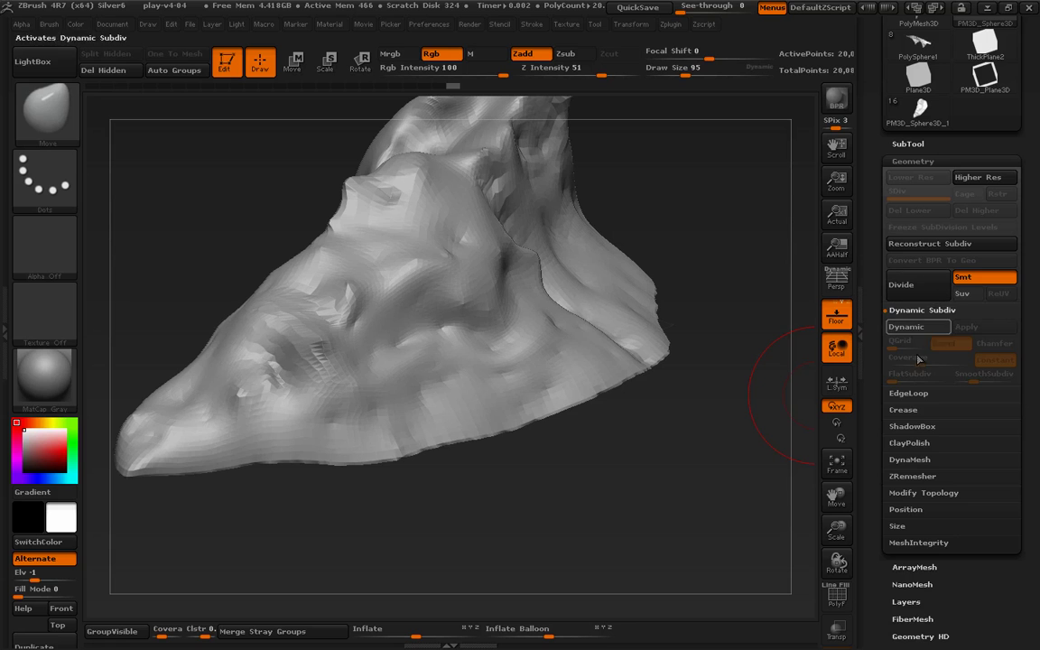
pyautogui.click(930, 310)
pyautogui.click(916, 343)
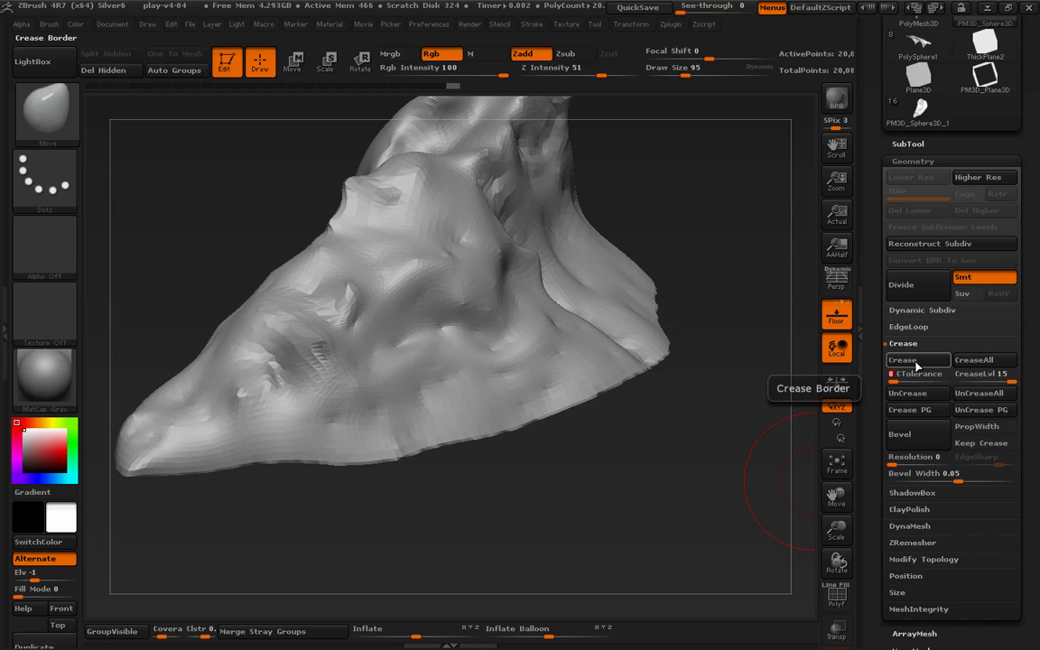
pyautogui.moveTo(688, 504); pyautogui.dragTo(688, 572)
pyautogui.hotkey('shift', 'f')
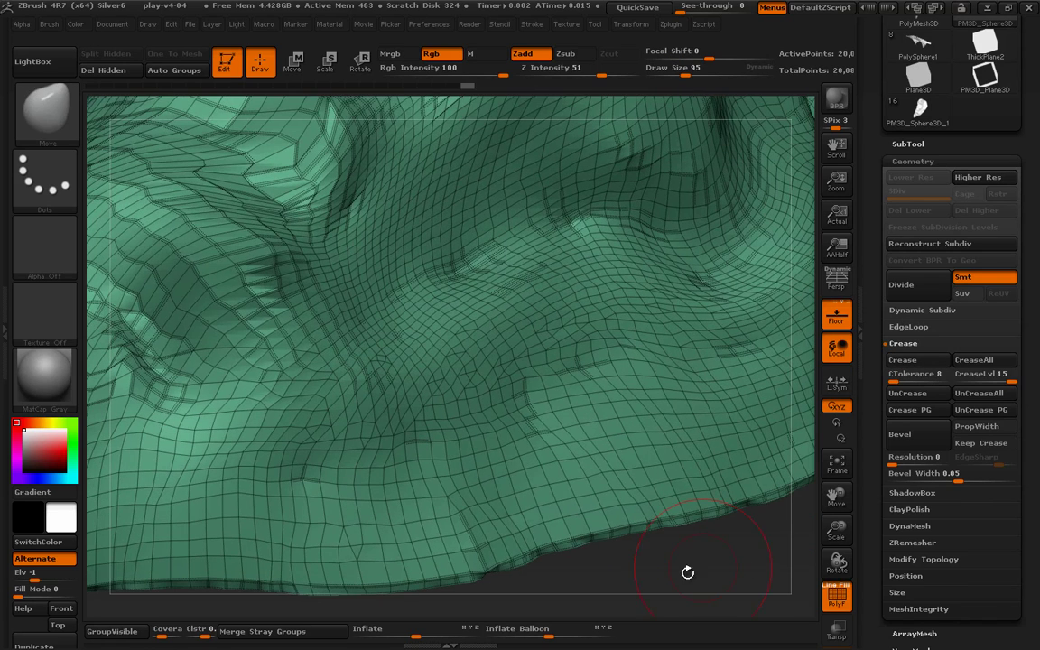
pyautogui.hotkey('ctrl', 'shift')
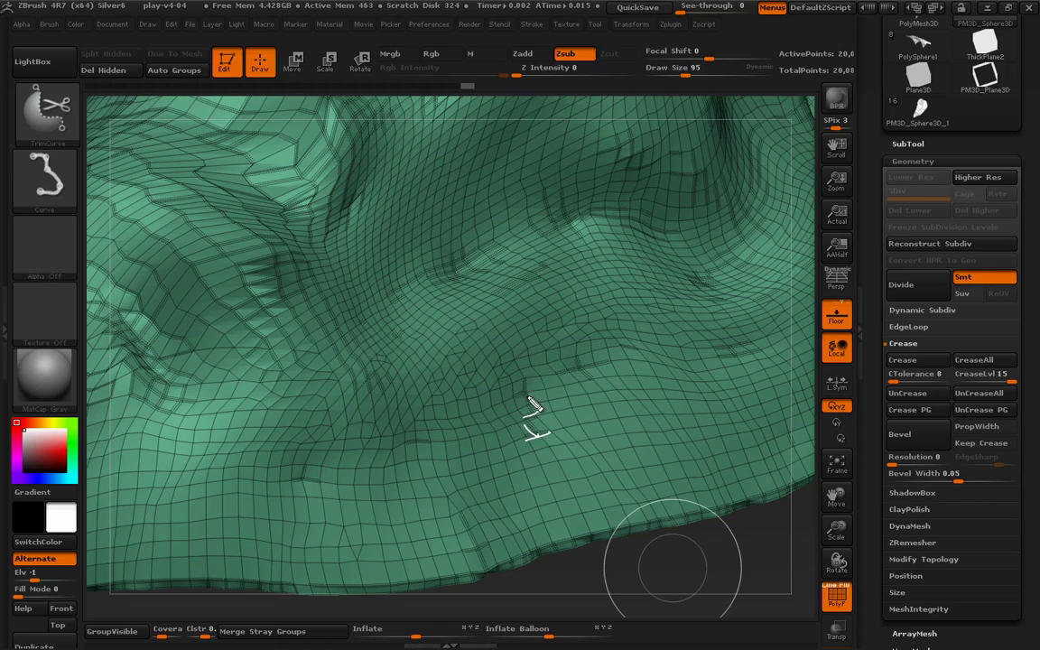
pyautogui.moveTo(659, 513)
pyautogui.mouseDown()
pyautogui.moveTo(684, 533)
pyautogui.moveTo(795, 411)
pyautogui.mouseUp()
# - Mask the rock by features with Border, Groups and Crease enabled
pyautogui.click(912, 161)
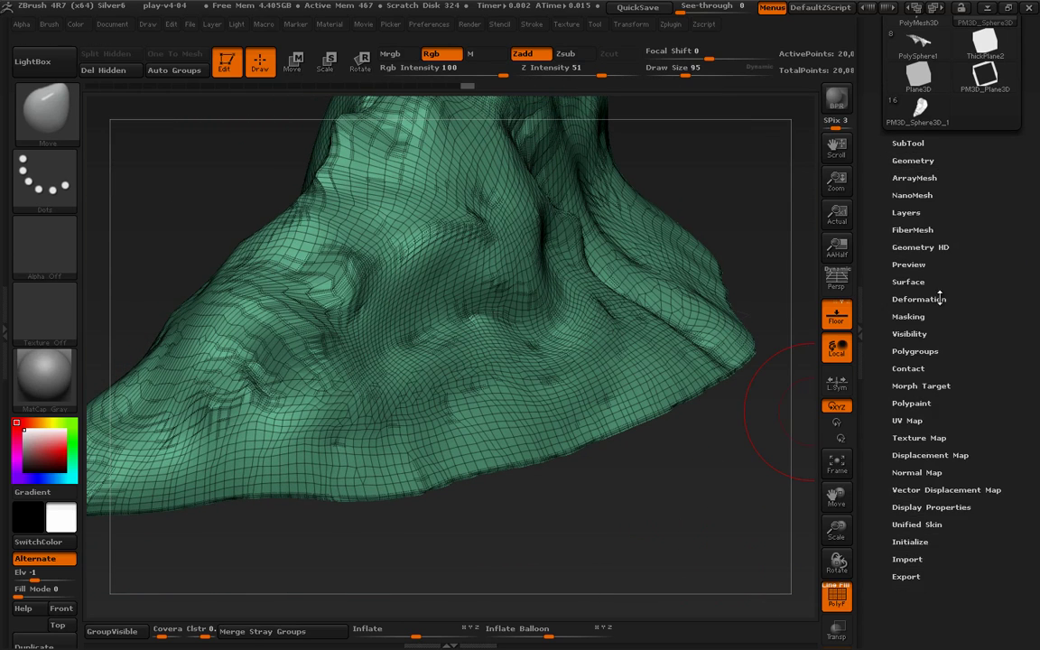
pyautogui.click(918, 317)
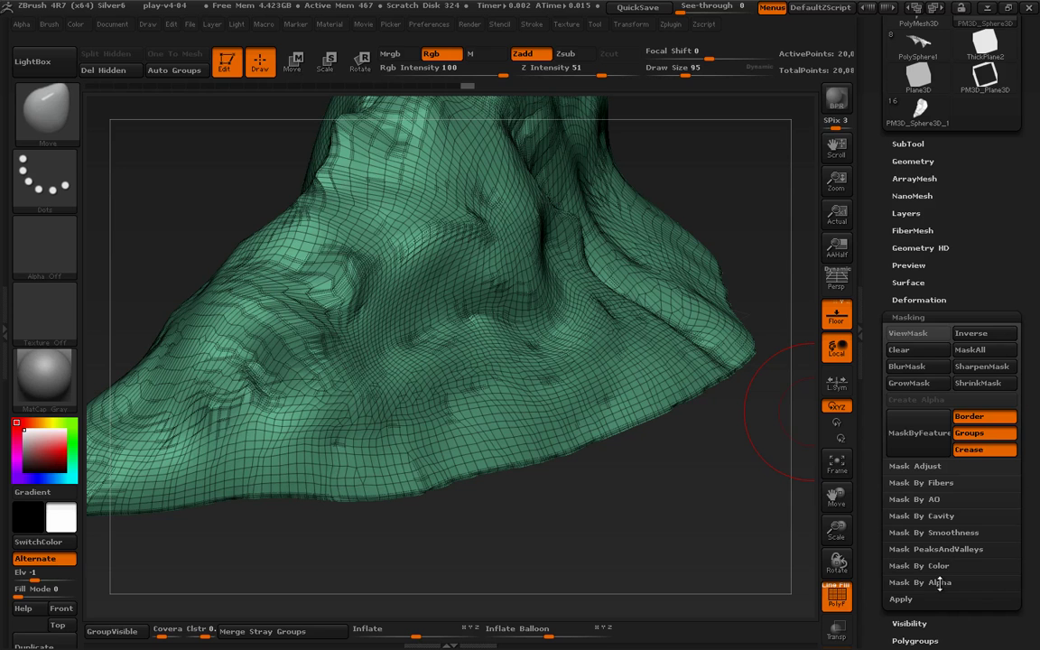
pyautogui.click(928, 443)
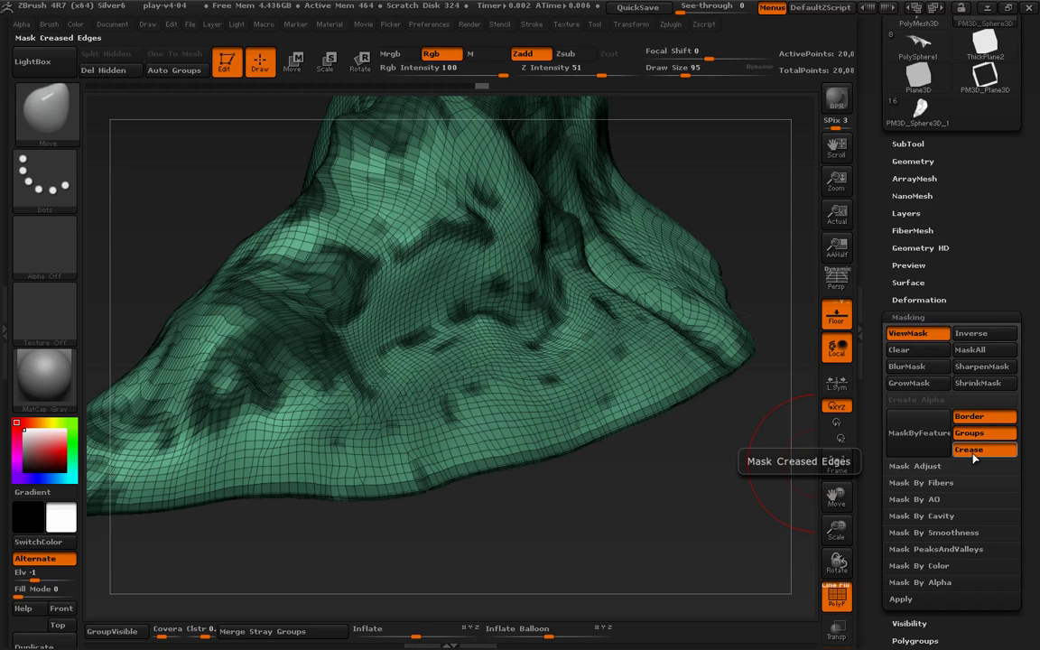
# - Turn the masked polygons into their own polygroup, clear the mask and hide the wireframe
pyautogui.click(908, 316)
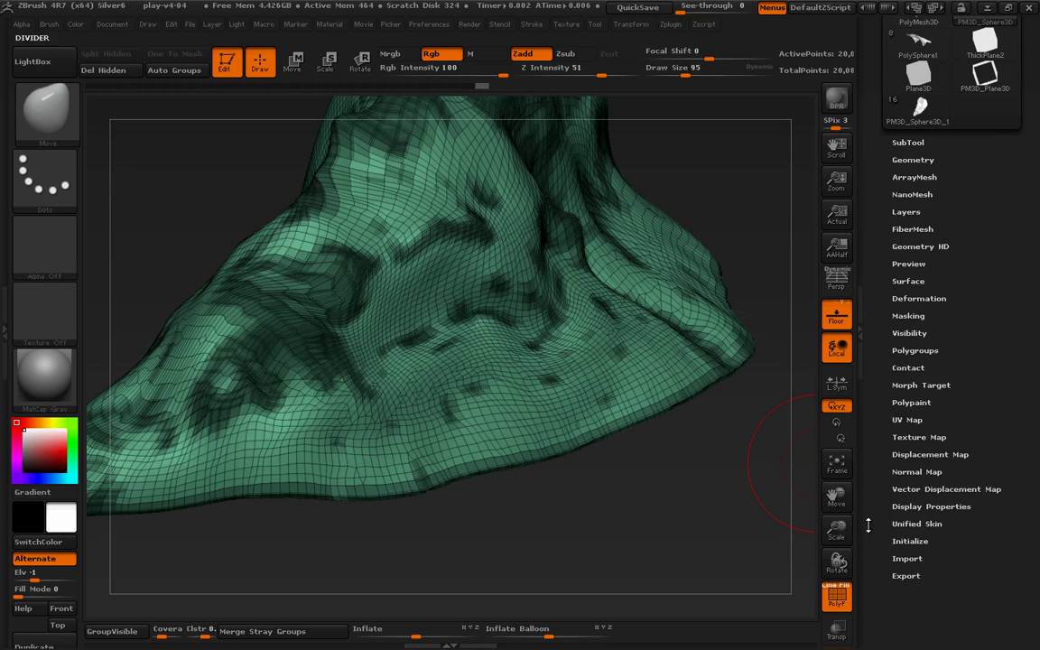
pyautogui.click(925, 351)
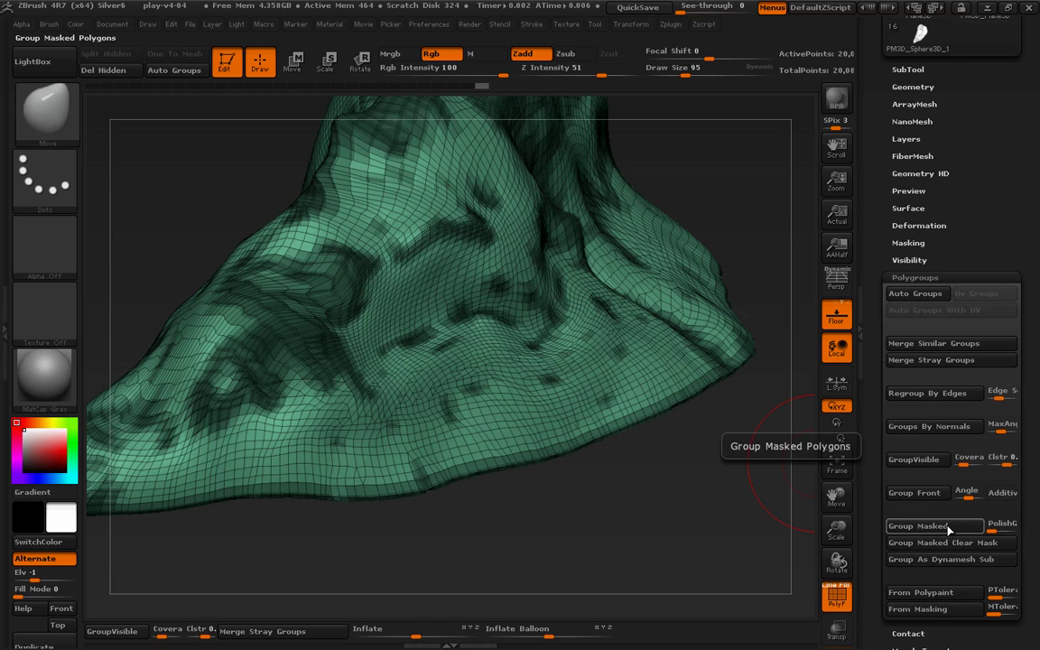
pyautogui.click(921, 529)
pyautogui.keyDown('ctrl'); pyautogui.moveTo(735, 492); pyautogui.dragTo(747, 529); pyautogui.keyUp('ctrl')
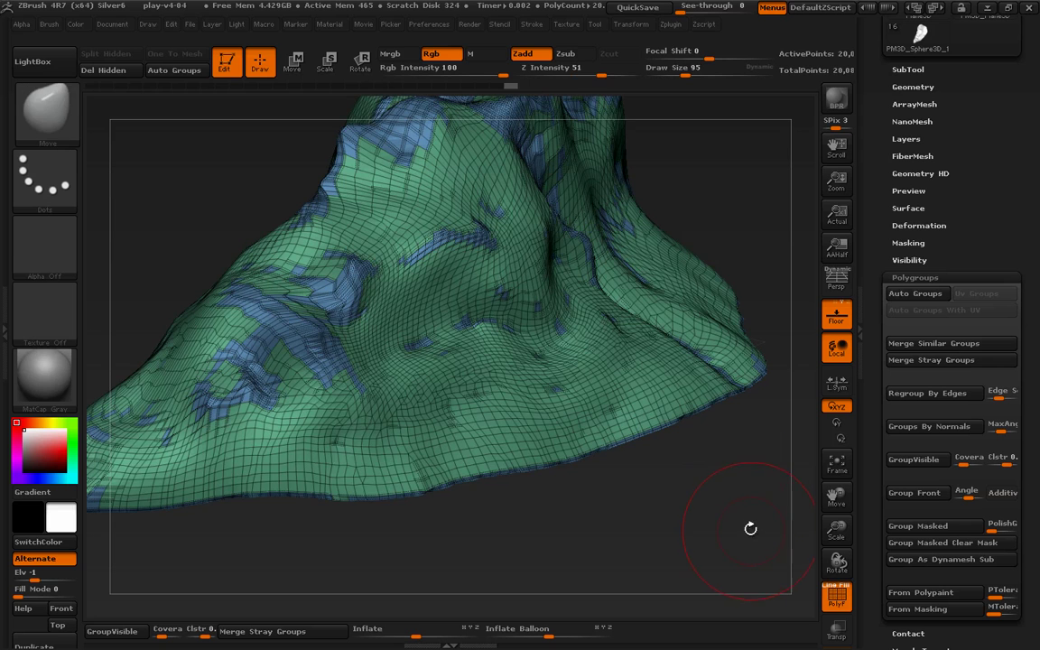
pyautogui.press('shift')
pyautogui.hotkey('shift', 'f')
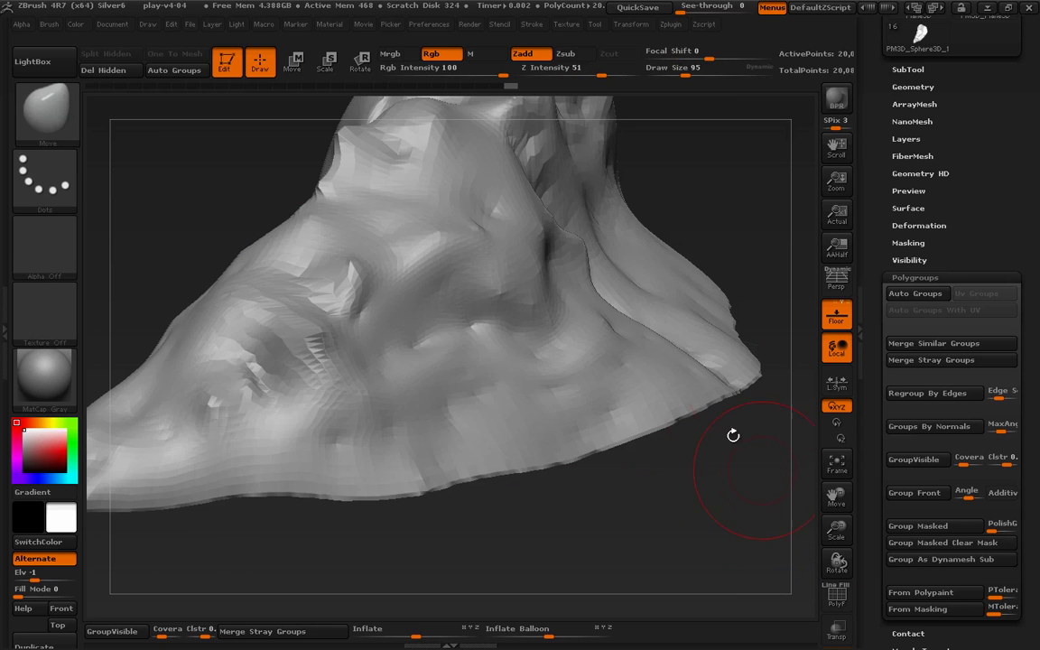
# - Try Polish By Features on the rock with its two feature-based polygroups
pyautogui.click(916, 277)
pyautogui.click(919, 224)
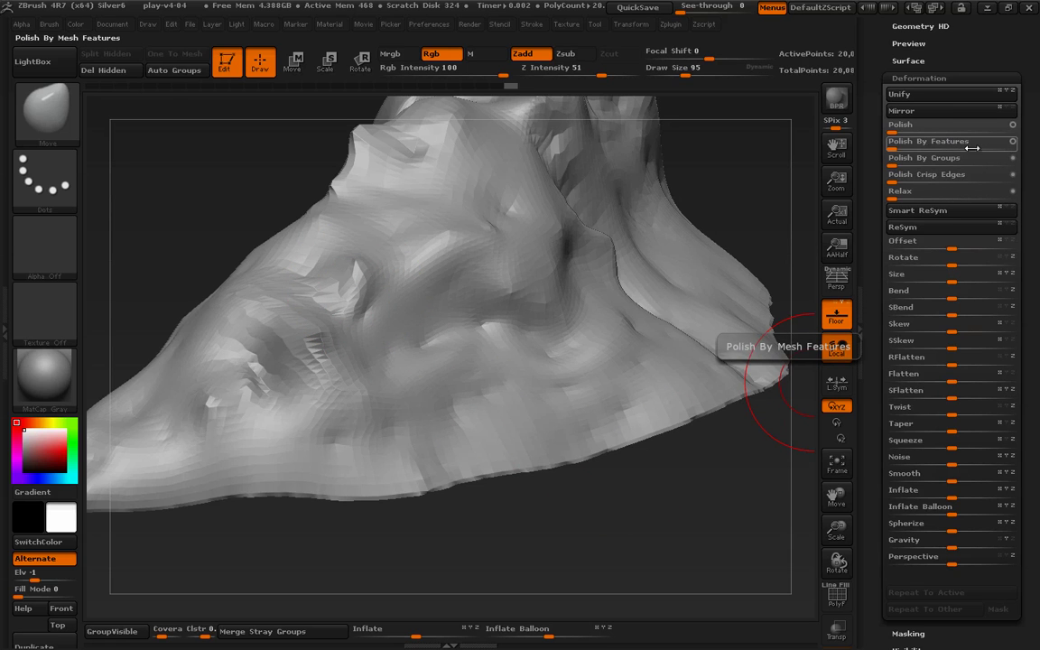
pyautogui.click(908, 143)
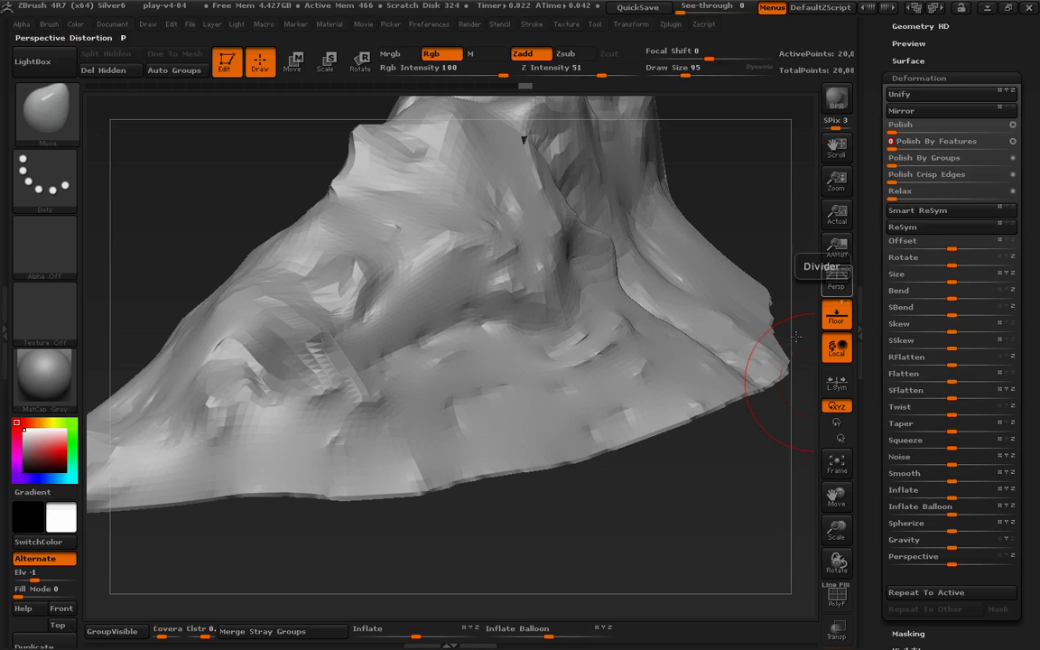
pyautogui.moveTo(715, 501)
pyautogui.mouseDown()
pyautogui.moveTo(692, 492)
pyautogui.moveTo(734, 480)
pyautogui.moveTo(726, 525)
pyautogui.moveTo(664, 492)
pyautogui.mouseUp()
# - Isolate the rock's large green polygroup, scatter clustered polygroups over it with GroupVisible at lower coverage, and unhide the whole mesh
pyautogui.hotkey('shift', 'f')
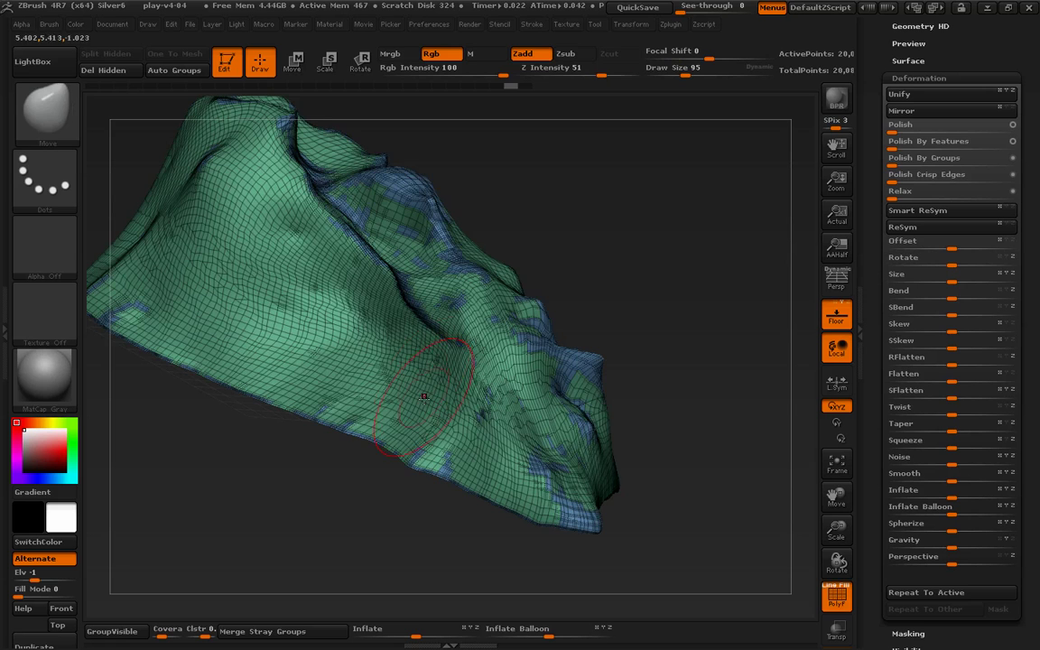
pyautogui.keyDown('ctrl'); pyautogui.keyDown('shift'); pyautogui.click(400, 376); pyautogui.keyUp('shift'); pyautogui.keyUp('ctrl')
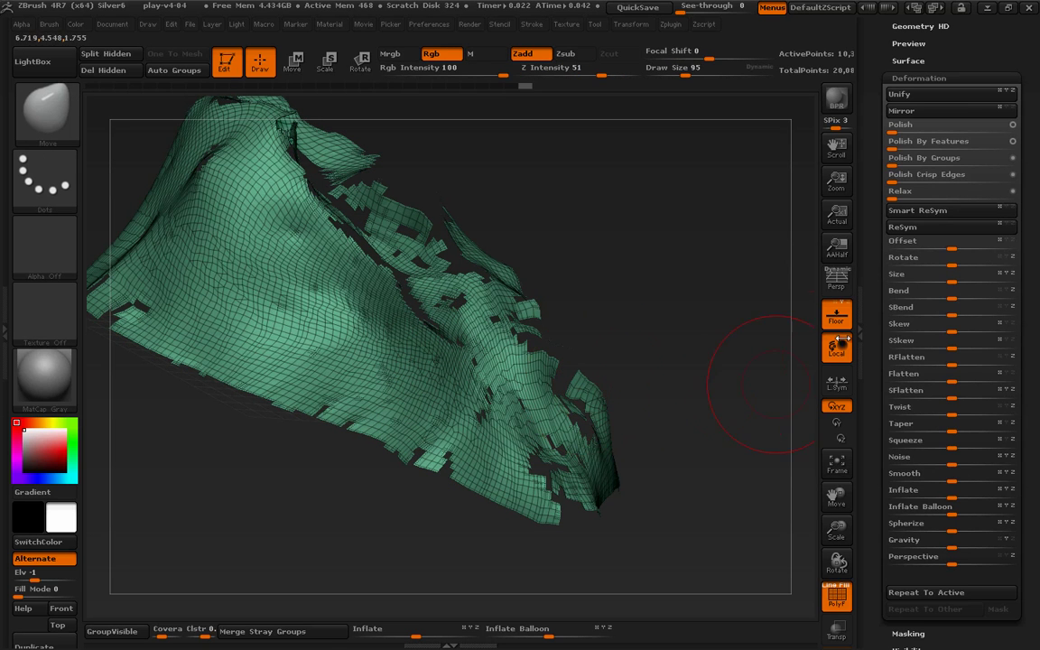
pyautogui.click(928, 77)
pyautogui.click(915, 130)
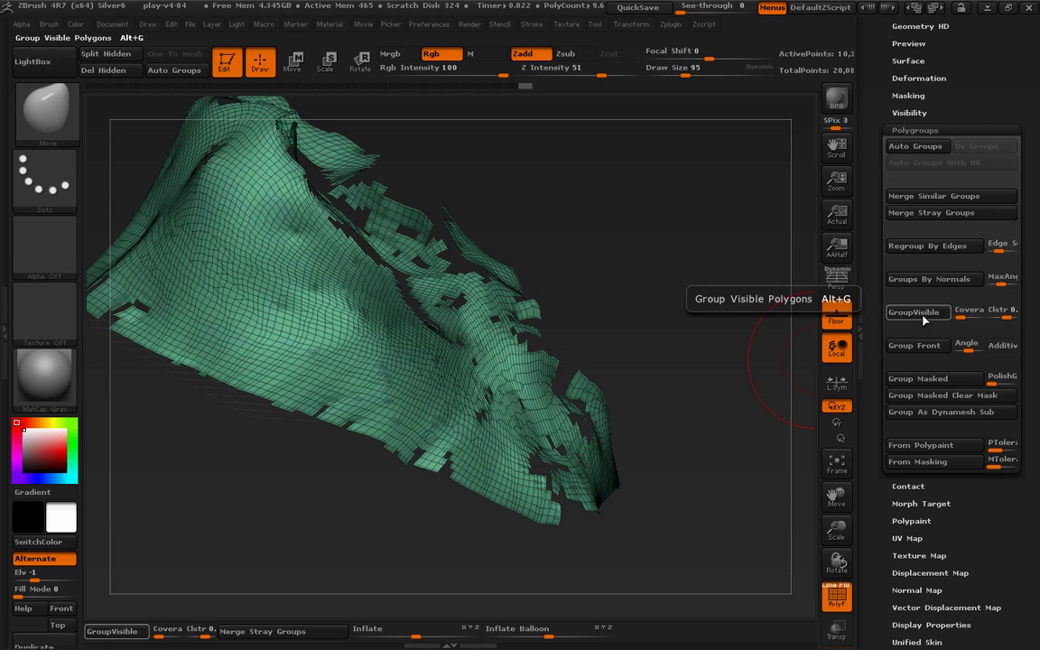
pyautogui.moveTo(740, 389)
pyautogui.mouseDown()
pyautogui.moveTo(795, 345)
pyautogui.moveTo(715, 376)
pyautogui.moveTo(734, 361)
pyautogui.moveTo(731, 337)
pyautogui.moveTo(553, 368)
pyautogui.mouseUp()
pyautogui.click(926, 320)
pyautogui.moveTo(682, 294)
pyautogui.mouseDown()
pyautogui.moveTo(651, 265)
pyautogui.moveTo(673, 271)
pyautogui.moveTo(736, 248)
pyautogui.moveTo(722, 279)
pyautogui.moveTo(731, 329)
pyautogui.mouseUp()
pyautogui.hotkey('ctrl', 'shift')
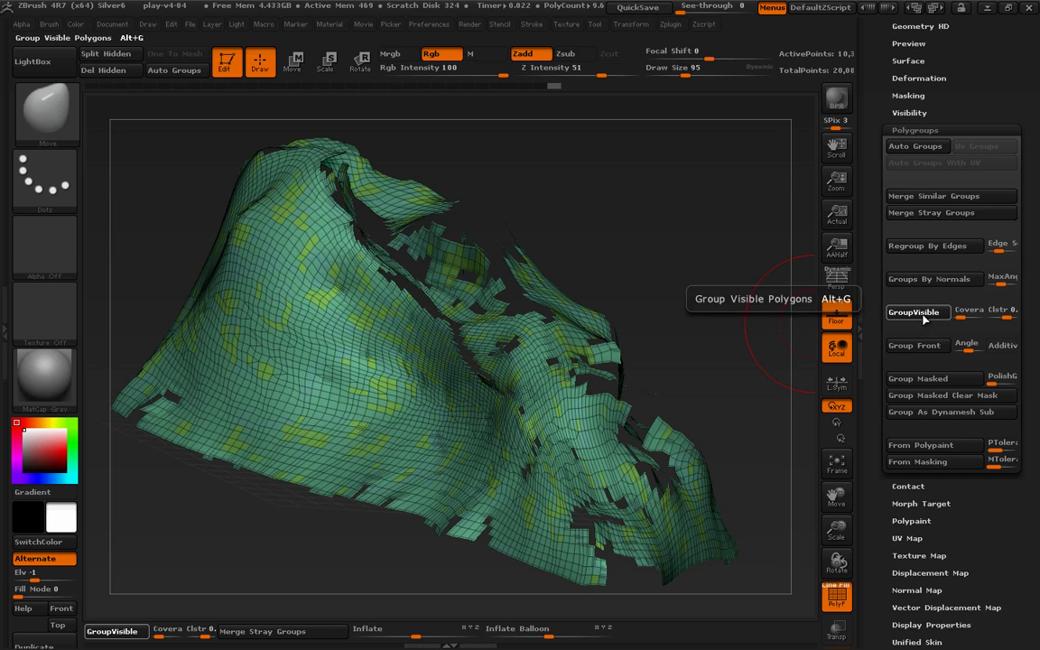
pyautogui.keyDown('ctrl'); pyautogui.keyDown('shift'); pyautogui.click(726, 318); pyautogui.keyUp('shift'); pyautogui.keyUp('ctrl')
# - Apply Polish By Features to the rock for a faceted surface and display its polygroups with the wireframe
pyautogui.click(919, 78)
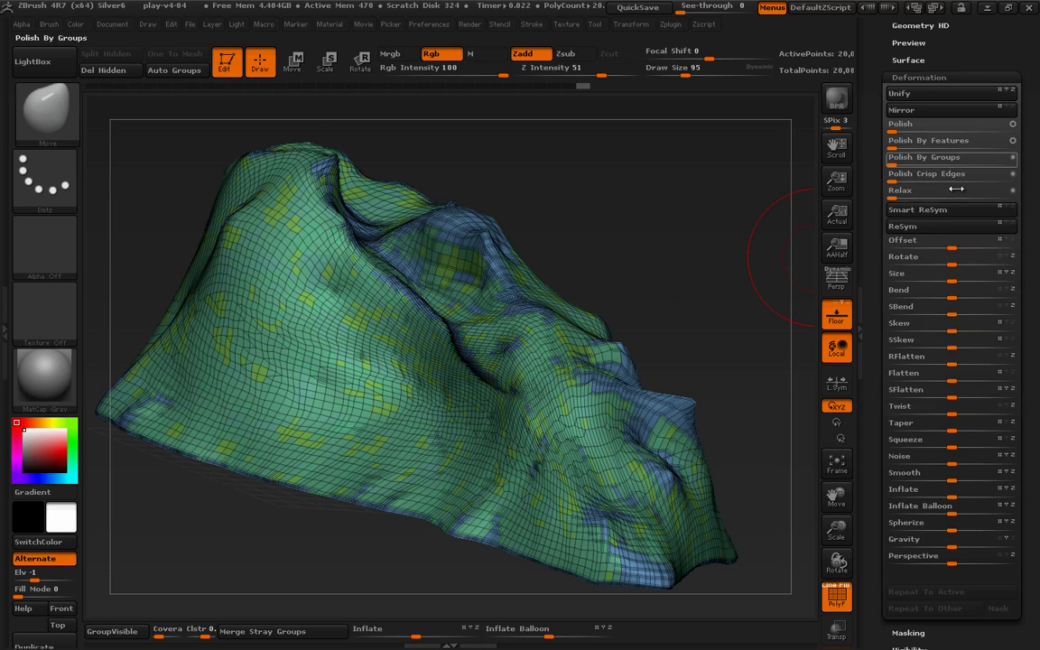
pyautogui.press('shift')
pyautogui.hotkey('shift', 'f')
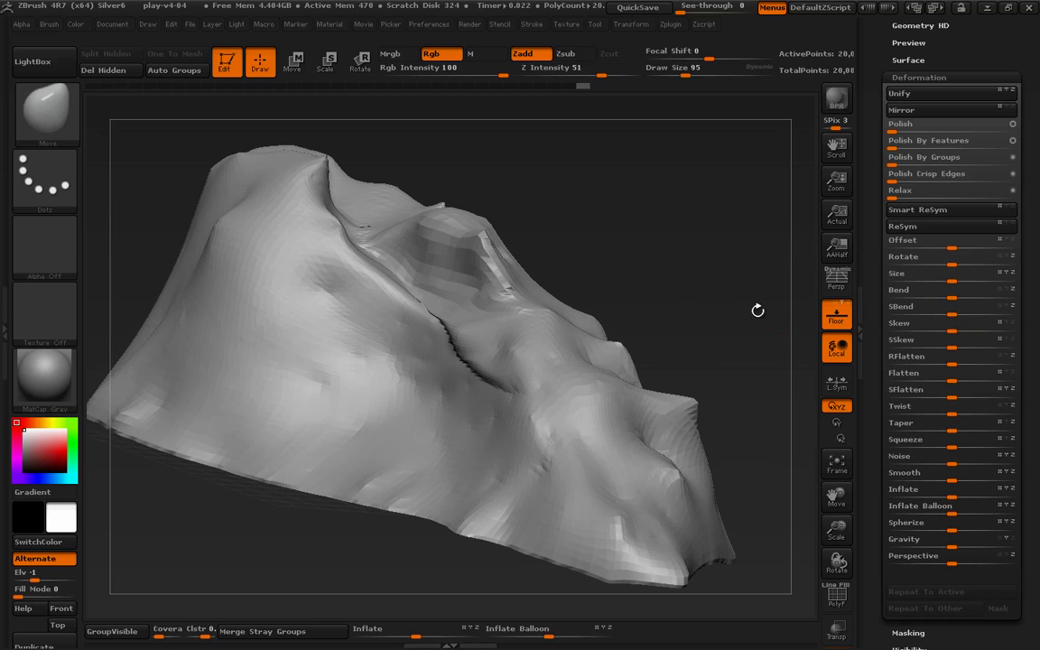
pyautogui.moveTo(921, 141); pyautogui.dragTo(971, 149)
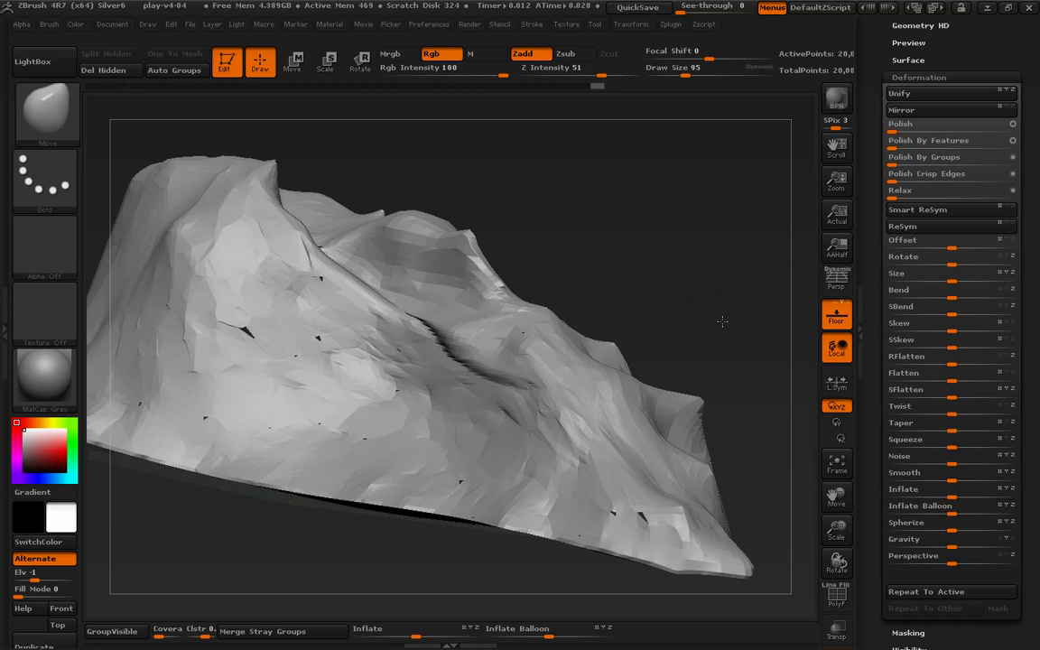
pyautogui.moveTo(728, 325); pyautogui.dragTo(666, 273)
pyautogui.moveTo(632, 194)
pyautogui.mouseDown()
pyautogui.moveTo(523, 198)
pyautogui.moveTo(727, 180)
pyautogui.moveTo(710, 167)
pyautogui.moveTo(719, 190)
pyautogui.mouseUp()
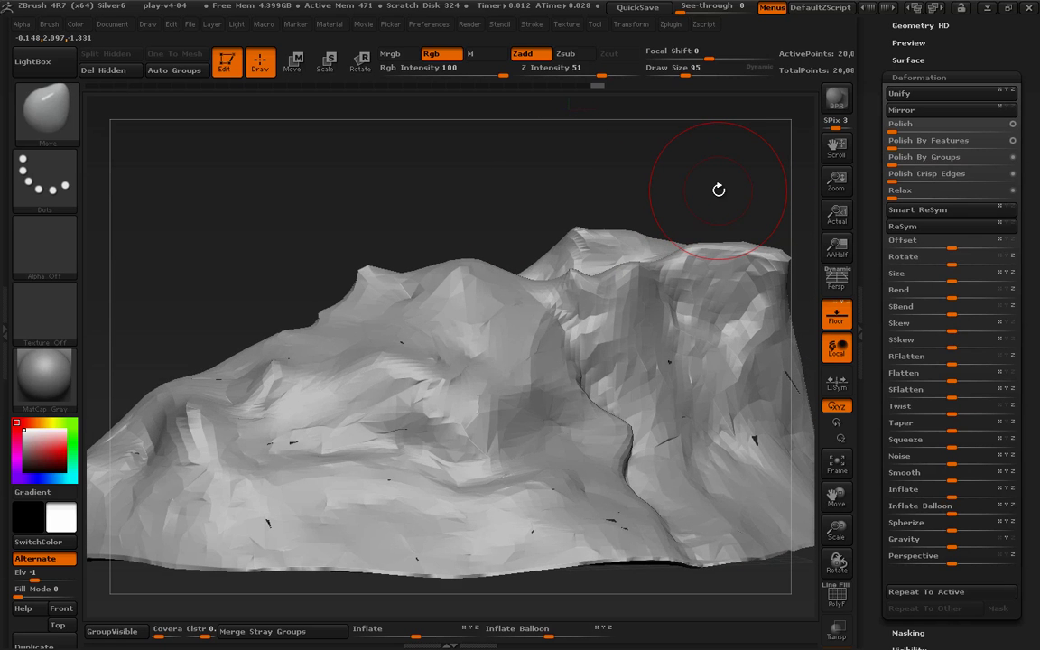
pyautogui.hotkey('shift', 'f')
pyautogui.moveTo(725, 182); pyautogui.dragTo(719, 178)
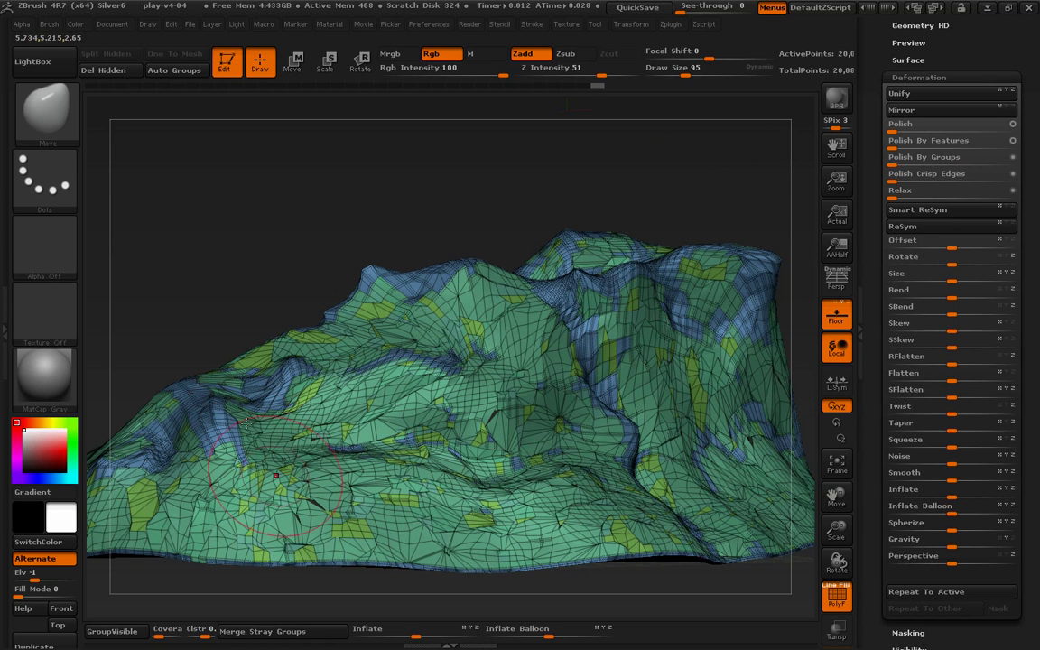
# - Hide the rock's polygroup wireframe and divide its geometry once to a higher subdivision level
pyautogui.hotkey('ctrl', 'shift')
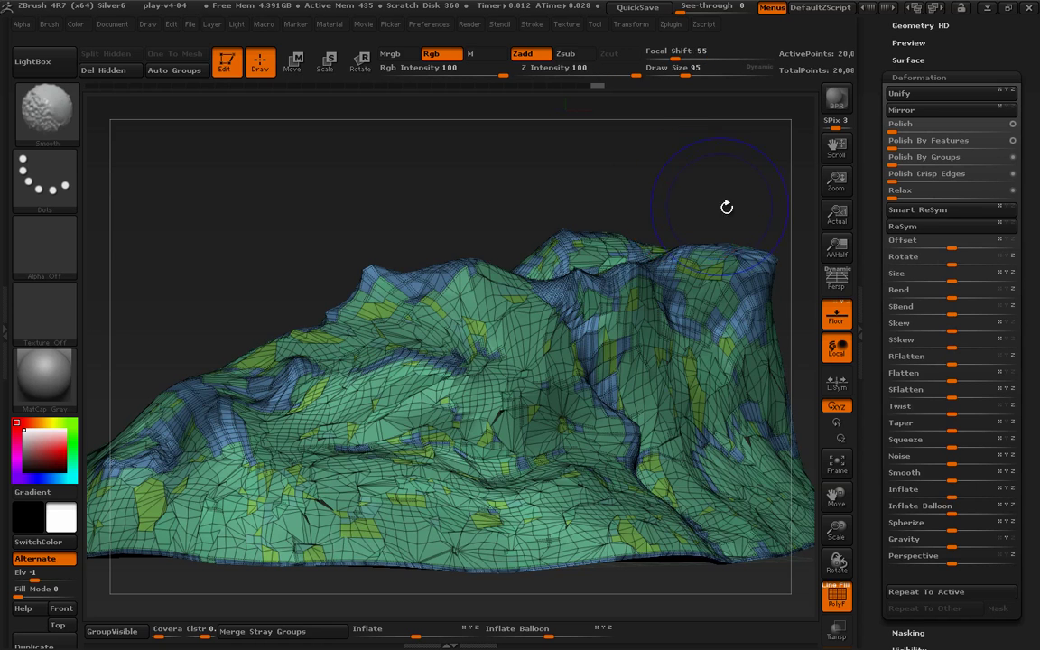
pyautogui.hotkey('shift', 'f')
pyautogui.moveTo(751, 200)
pyautogui.mouseDown()
pyautogui.moveTo(733, 180)
pyautogui.moveTo(729, 208)
pyautogui.moveTo(740, 220)
pyautogui.mouseUp()
pyautogui.hotkey('ctrl', 'd')
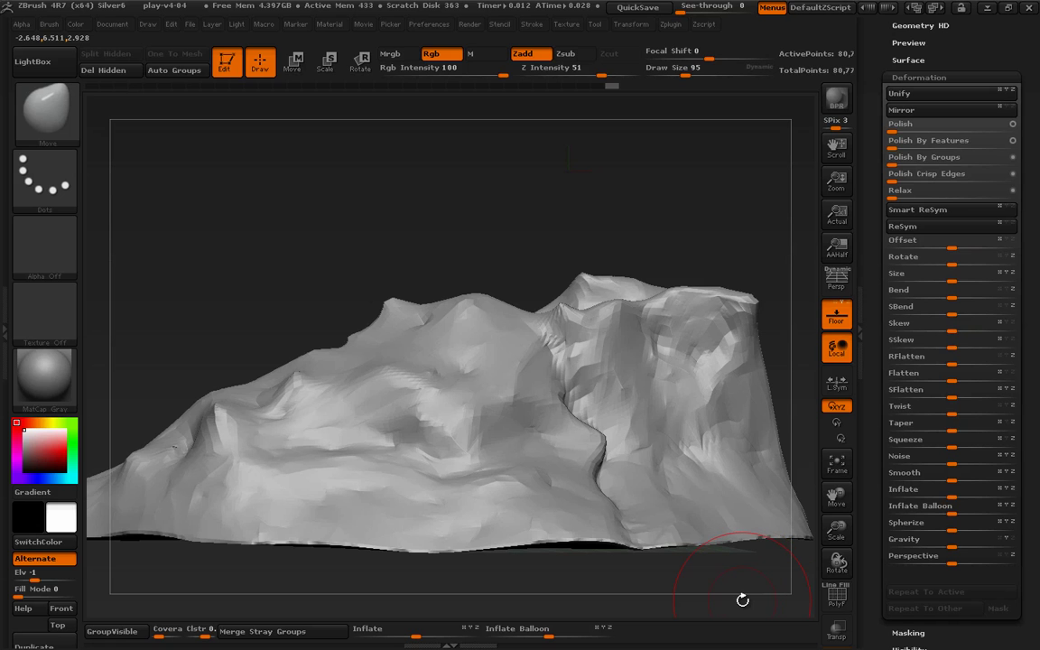
# - Switch to the 16-subtool model with the tower on the rock base, restore the base's faceted undo-history state, and inspect its surface
pyautogui.scroll(5, 920, 247)
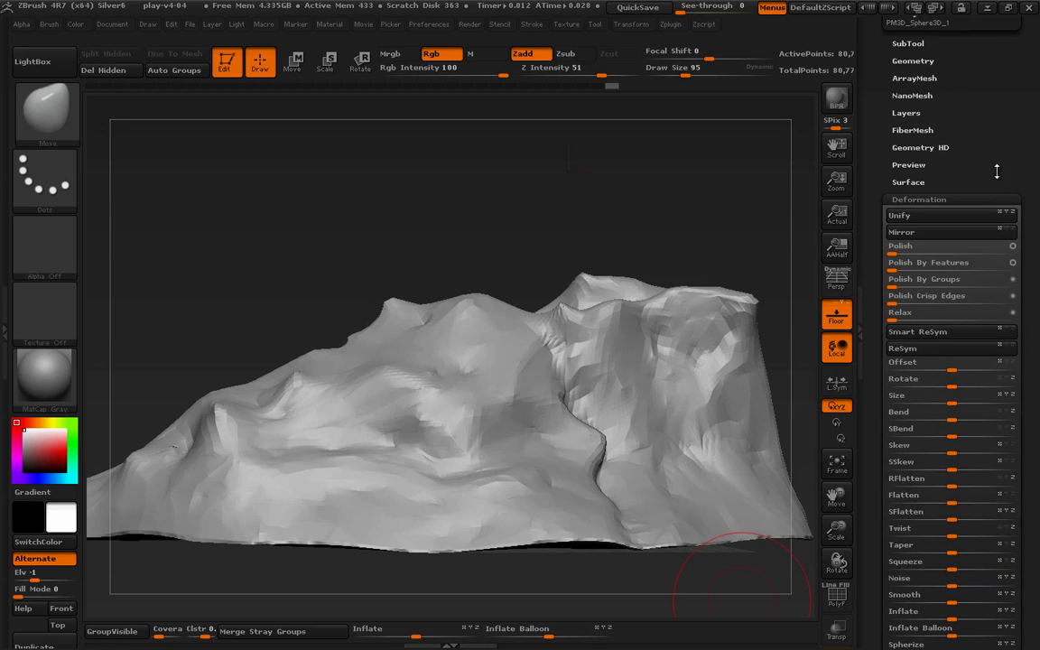
pyautogui.click(918, 276)
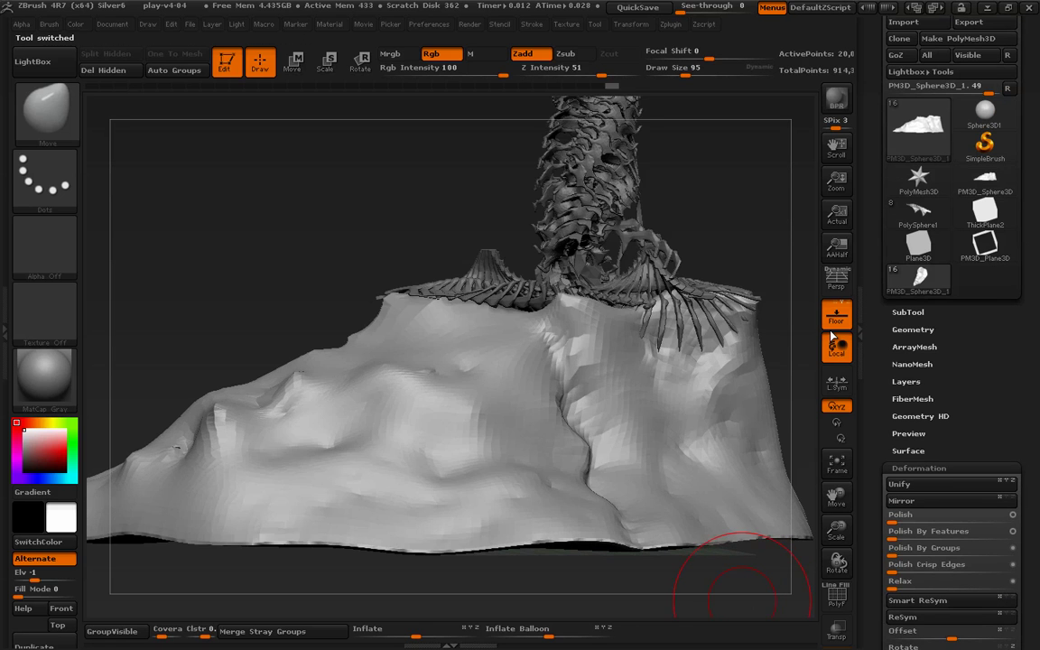
pyautogui.moveTo(727, 248)
pyautogui.mouseDown()
pyautogui.moveTo(700, 273)
pyautogui.moveTo(723, 281)
pyautogui.mouseUp()
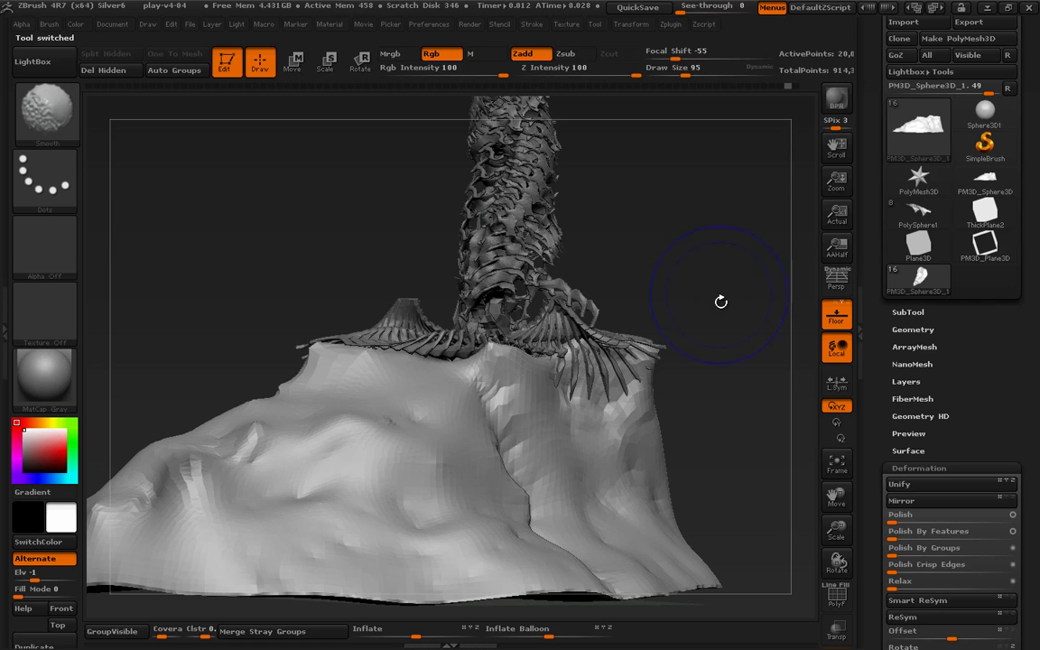
pyautogui.click(795, 86)
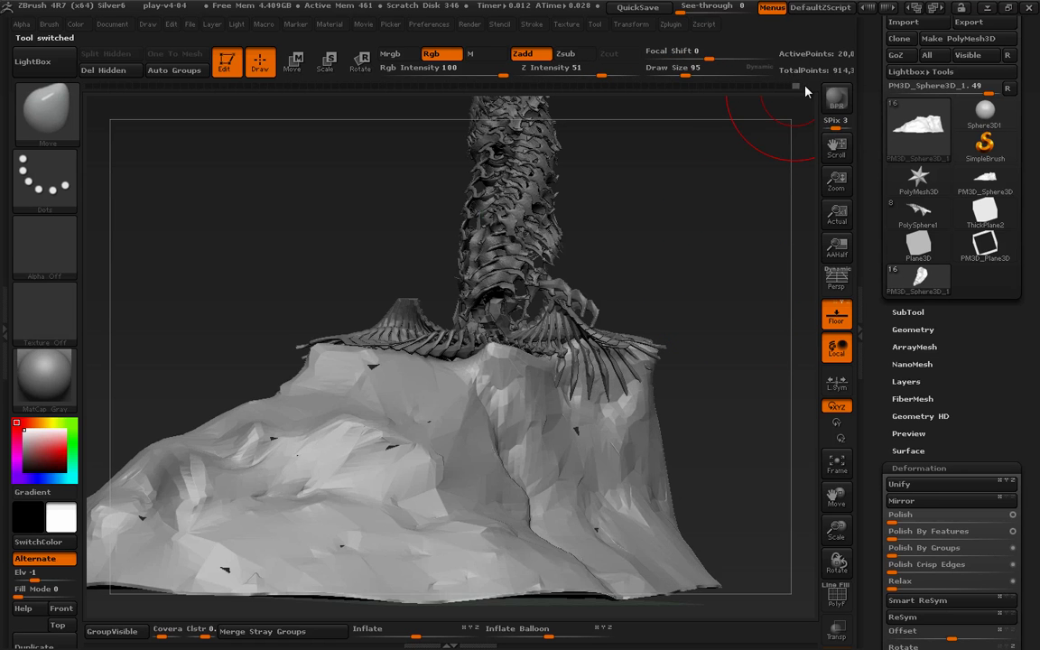
pyautogui.moveTo(745, 232)
pyautogui.mouseDown()
pyautogui.moveTo(699, 320)
pyautogui.moveTo(636, 353)
pyautogui.moveTo(703, 339)
pyautogui.moveTo(673, 379)
pyautogui.moveTo(656, 395)
pyautogui.moveTo(644, 394)
pyautogui.moveTo(650, 365)
pyautogui.moveTo(657, 371)
pyautogui.moveTo(601, 378)
pyautogui.moveTo(662, 379)
pyautogui.moveTo(686, 390)
pyautogui.moveTo(681, 401)
pyautogui.moveTo(722, 393)
pyautogui.moveTo(776, 404)
pyautogui.moveTo(747, 397)
pyautogui.moveTo(772, 284)
pyautogui.moveTo(652, 476)
pyautogui.moveTo(703, 427)
pyautogui.moveTo(761, 304)
pyautogui.moveTo(746, 367)
pyautogui.mouseUp()
pyautogui.moveTo(734, 410); pyautogui.dragTo(713, 548)
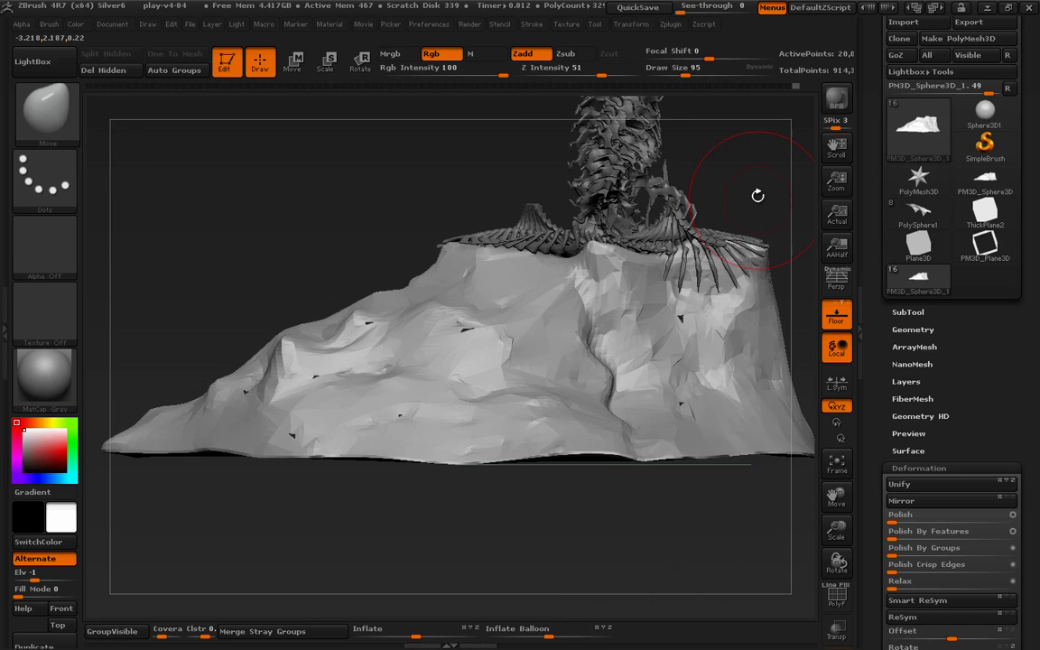